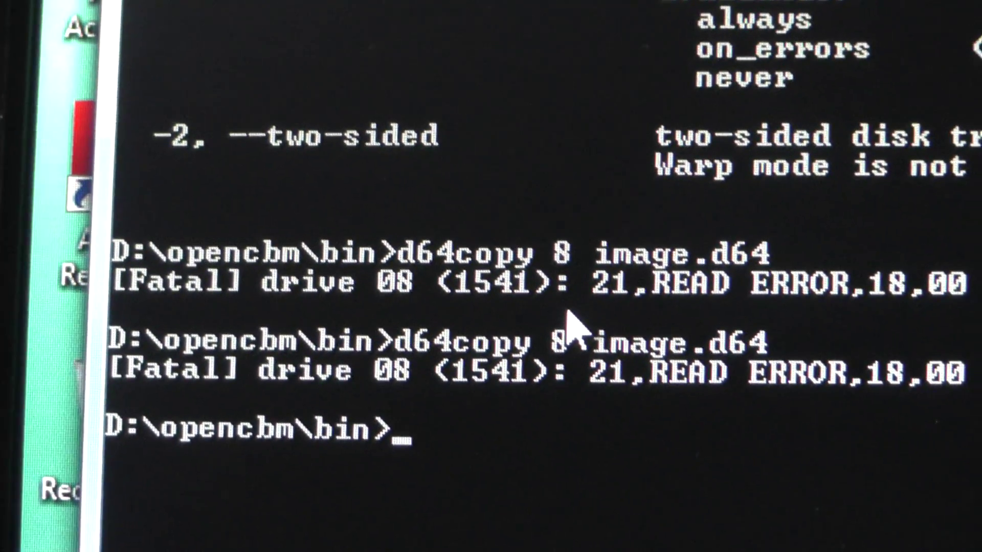
# Step: Paste the 'cbmformat -co 8 new,71' command at the console prompt
pyautogui.rightClick(571, 338)
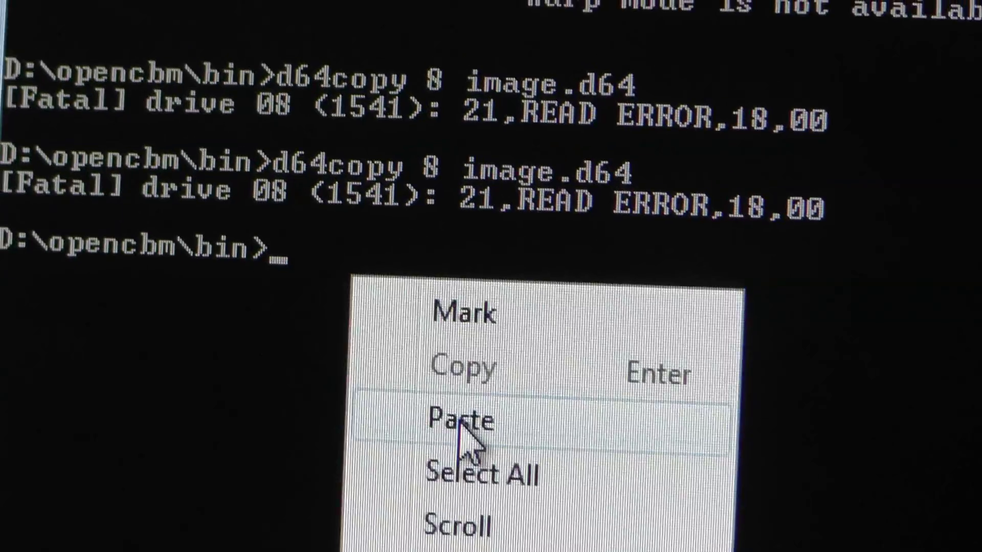
pyautogui.click(460, 421)
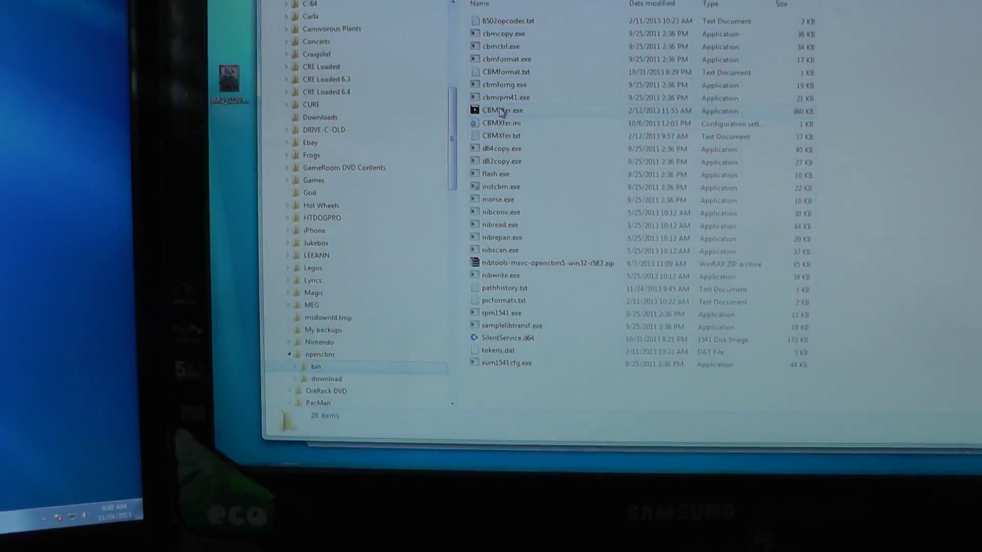
# Step: Launch CBMXfer.exe from the opencbm bin folder
pyautogui.doubleClick(516, 119)
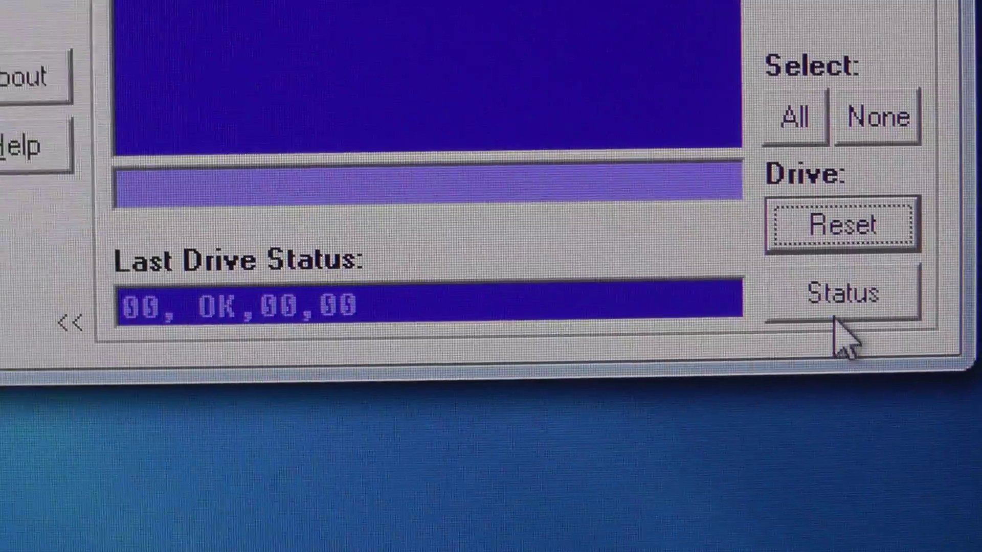
# Step: Query the drive status, which reports 73, JIFFYDOS 5.0 1541
pyautogui.click(802, 299)
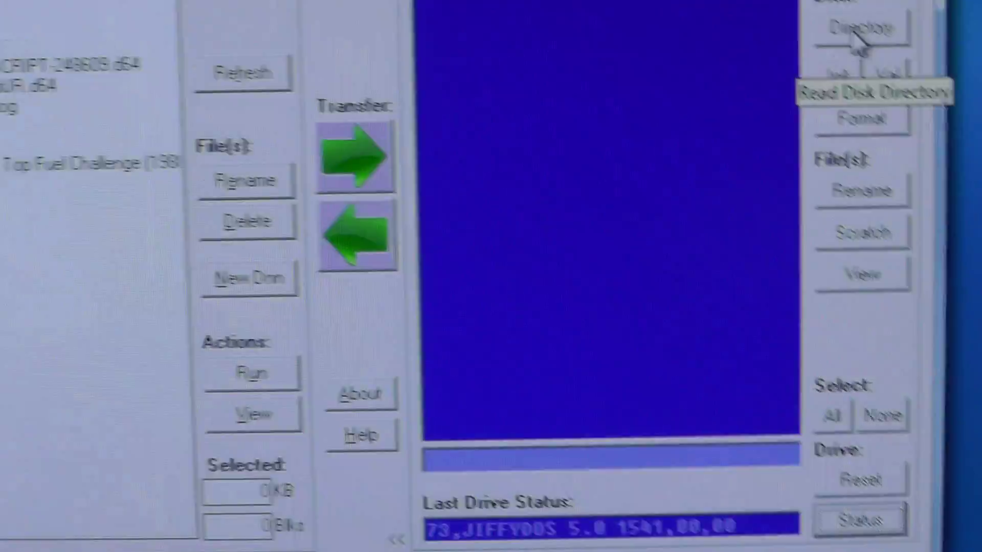
# Step: Read the disk directory from drive 8, which fails with 74, drive not ready
pyautogui.click(879, 43)
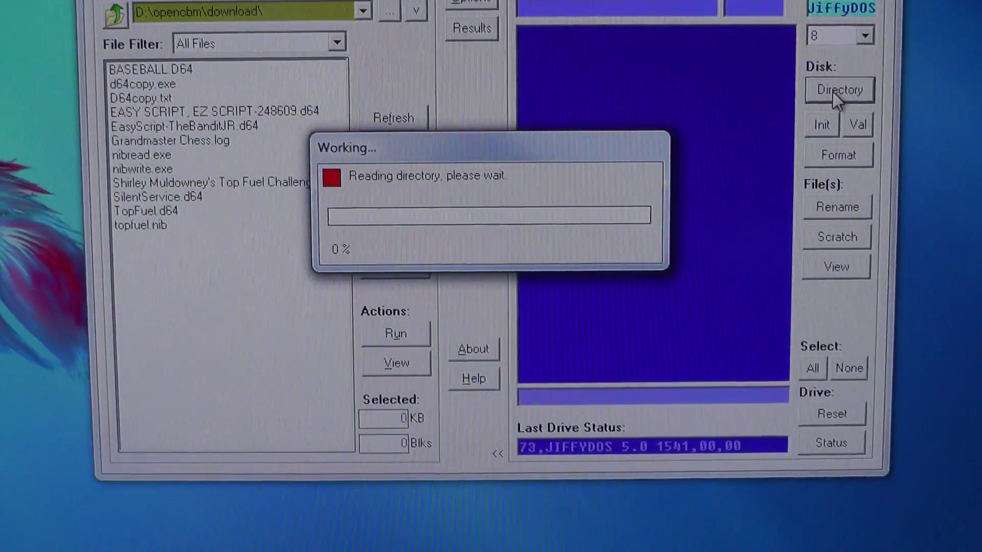